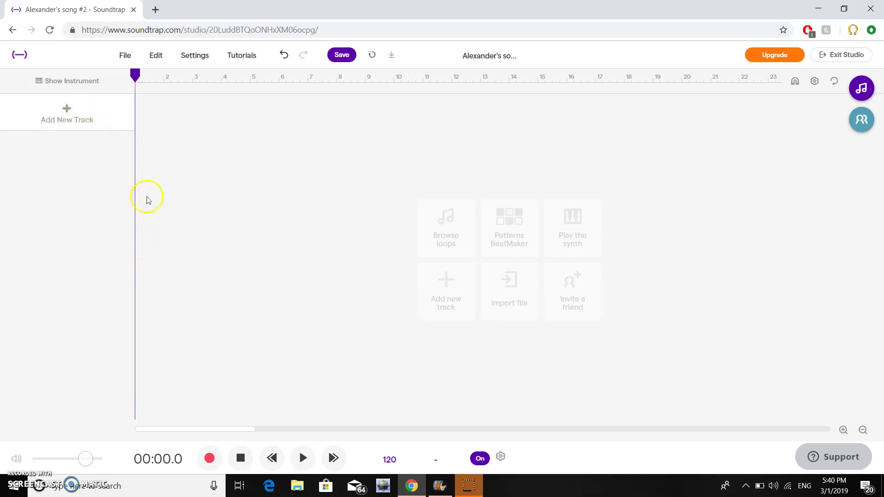
Step: Add a Brass & Woodwinds instrument track that plays Clarinet
{"action": "left_click", "coordinate": [89, 120]}
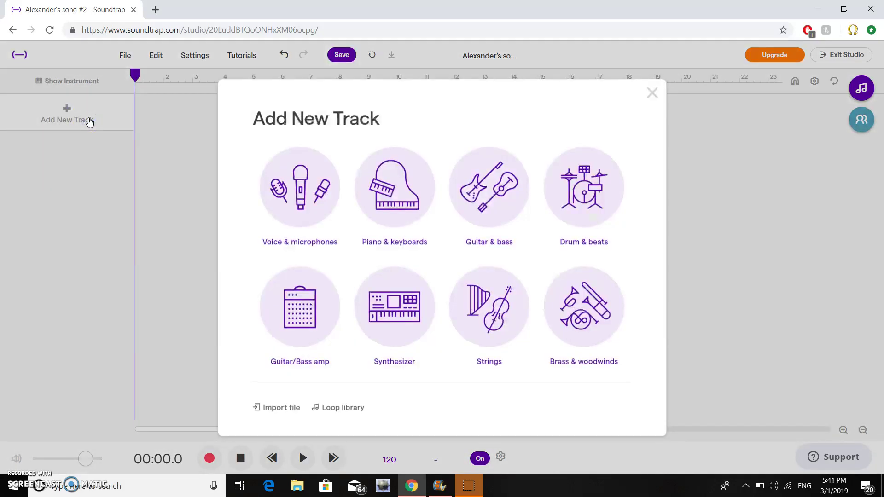
{"action": "left_click", "coordinate": [578, 320]}
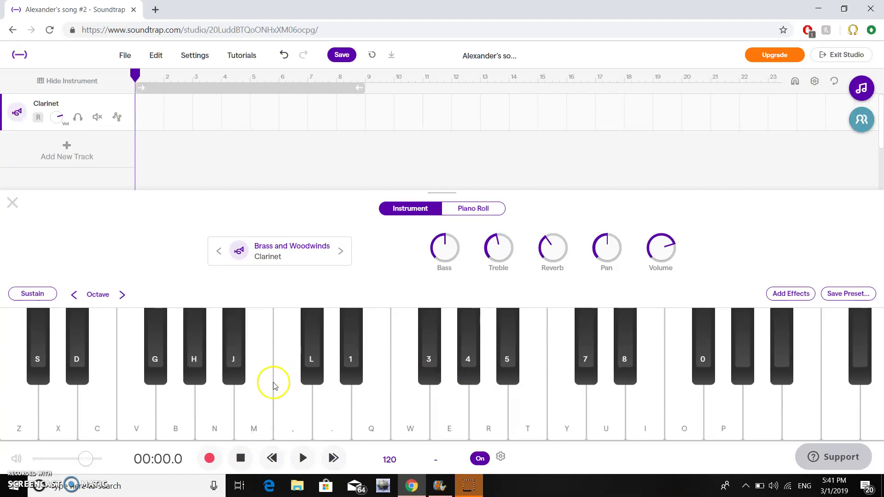
Step: Arm the Clarinet track for recording and play a run of notes on the on-screen keys
{"action": "left_click", "coordinate": [324, 400]}
{"action": "left_click", "coordinate": [286, 387]}
{"action": "left_click", "coordinate": [212, 384]}
{"action": "left_click", "coordinate": [181, 387]}
{"action": "left_click", "coordinate": [120, 388]}
{"action": "left_click", "coordinate": [323, 394]}
{"action": "left_click", "coordinate": [429, 402]}
{"action": "left_click", "coordinate": [573, 414]}
{"action": "left_click", "coordinate": [638, 416]}
{"action": "left_click", "coordinate": [463, 389]}
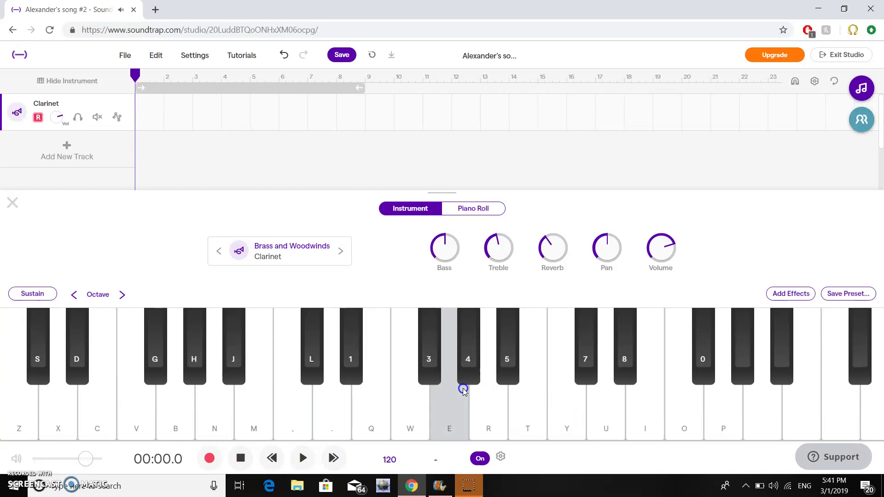
Step: Play clarinet notes and chords with the computer keys (Z–comma row and W–Y row)
{"action": "key", "text": "z"}
{"action": "key", "text": "x"}
{"action": "key", "text": "c"}
{"action": "key", "text": "b"}
{"action": "key", "text": "n"}
{"action": "key", "text": "m"}
{"action": "key", "text": "comma"}
{"action": "key", "text": "x"}
{"action": "key", "text": "c"}
{"action": "left_click", "coordinate": [356, 388]}
{"action": "key", "text": "i"}
{"action": "key", "text": "e"}
{"action": "key", "text": "r"}
{"action": "key", "text": "u"}
{"action": "key", "text": "i"}
{"action": "key", "text": "o"}
{"action": "key", "text": "w"}
{"action": "key", "text": "e"}
{"action": "key", "text": "u"}
{"action": "key", "text": "i"}
{"action": "key", "text": "o"}
{"action": "key", "text": "w"}
{"action": "key", "text": "i"}
{"action": "key", "text": "e"}
{"action": "key", "text": "r"}
{"action": "key", "text": "w"}
{"action": "key", "text": "w"}
{"action": "key", "text": "e"}
{"action": "key", "text": "w"}
{"action": "key", "text": "t"}
{"action": "key", "text": "w"}
{"action": "key", "text": "r"}
{"action": "key", "text": "e"}
{"action": "key", "text": "t"}
{"action": "key", "text": "w"}
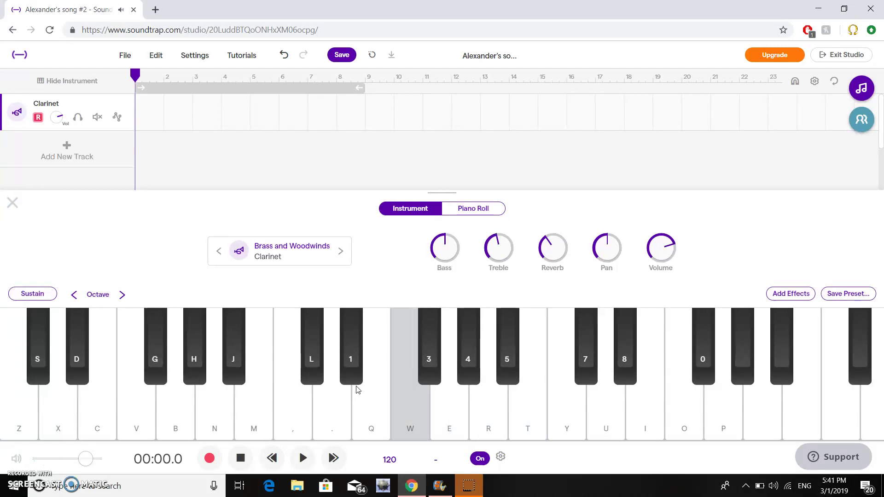
{"action": "key", "text": "y"}
Step: Play a few more clarinet notes on the on-screen keyboard
{"action": "left_click", "coordinate": [138, 416]}
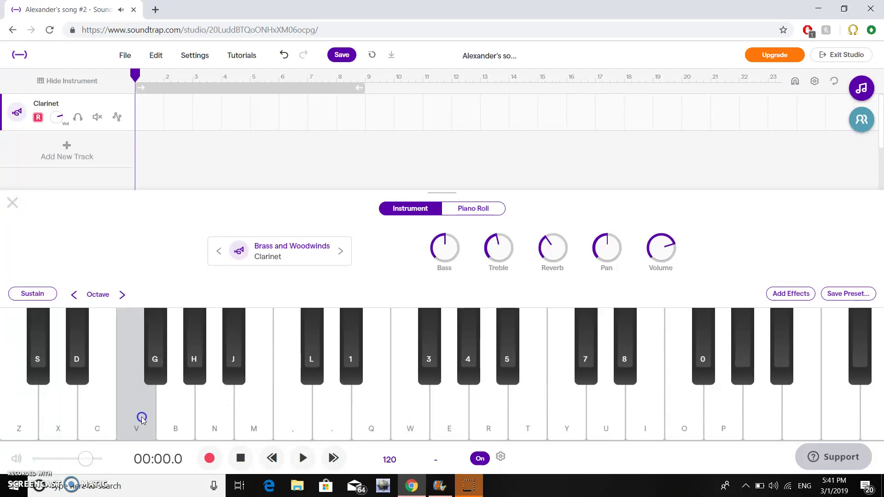
{"action": "left_click", "coordinate": [534, 371]}
{"action": "left_click", "coordinate": [420, 340]}
{"action": "left_click", "coordinate": [292, 380]}
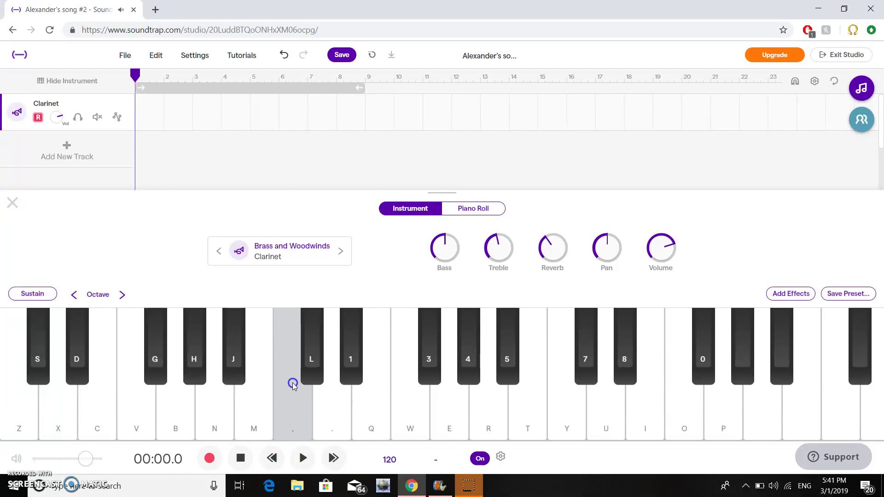
{"action": "left_click", "coordinate": [538, 340]}
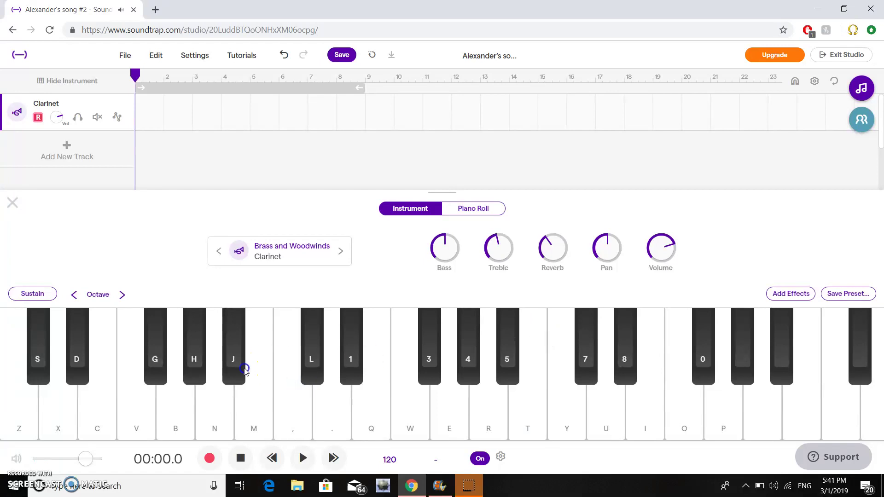
{"action": "left_click", "coordinate": [243, 399]}
{"action": "key", "text": "z"}
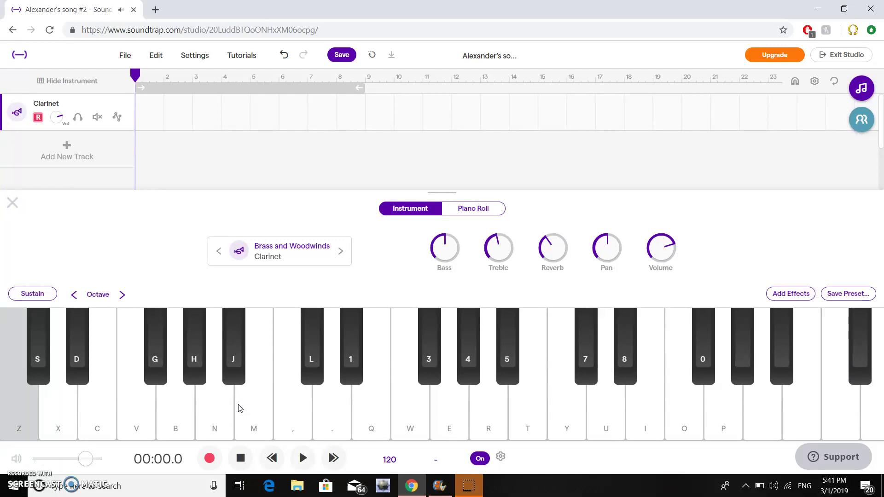
{"action": "key", "text": "x"}
{"action": "key", "text": "c"}
{"action": "key", "text": "v"}
{"action": "key", "text": "b"}
{"action": "key", "text": "n"}
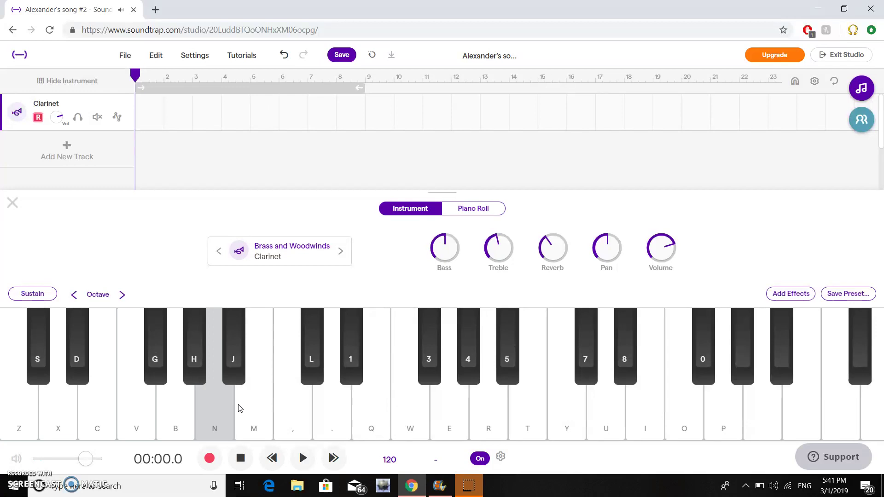
{"action": "key", "text": "m"}
{"action": "key", "text": "comma"}
{"action": "key", "text": "comma"}
{"action": "key", "text": "period"}
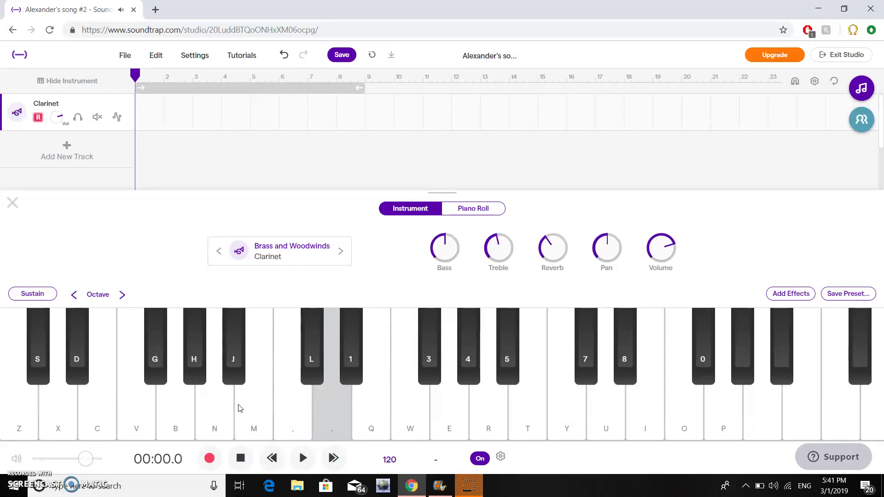
{"action": "key", "text": "comma"}
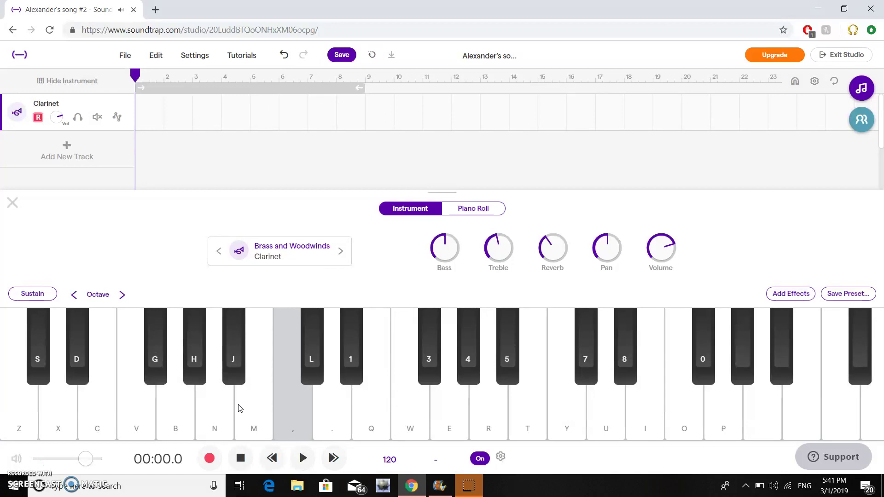
{"action": "key", "text": "period"}
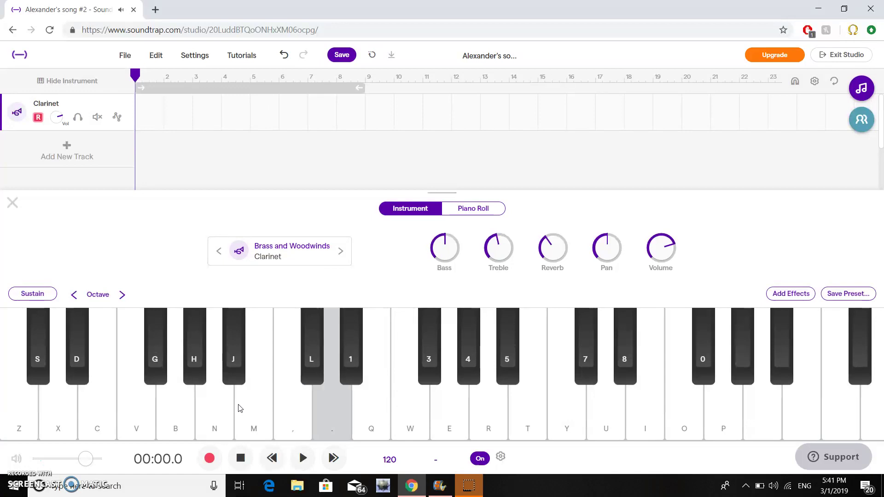
{"action": "key", "text": "q"}
{"action": "key", "text": "w"}
{"action": "key", "text": "e"}
{"action": "key", "text": "r"}
{"action": "key", "text": "t"}
{"action": "key", "text": "y"}
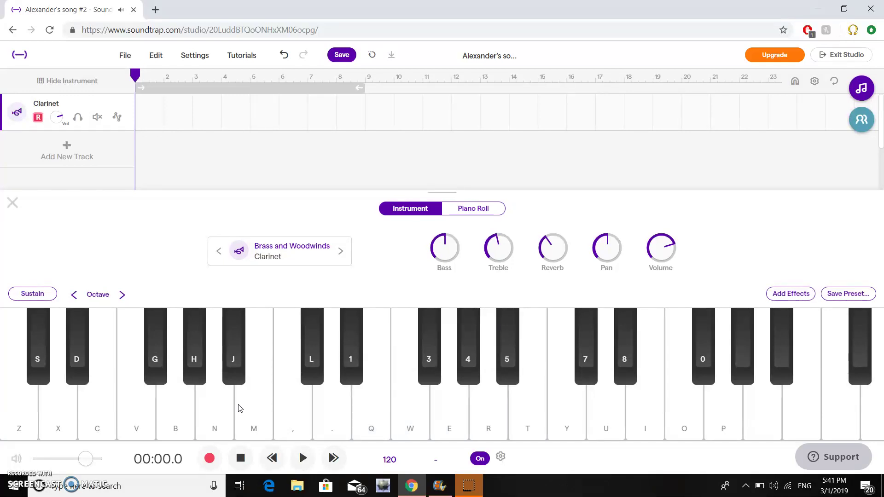
{"action": "left_click", "coordinate": [239, 493]}
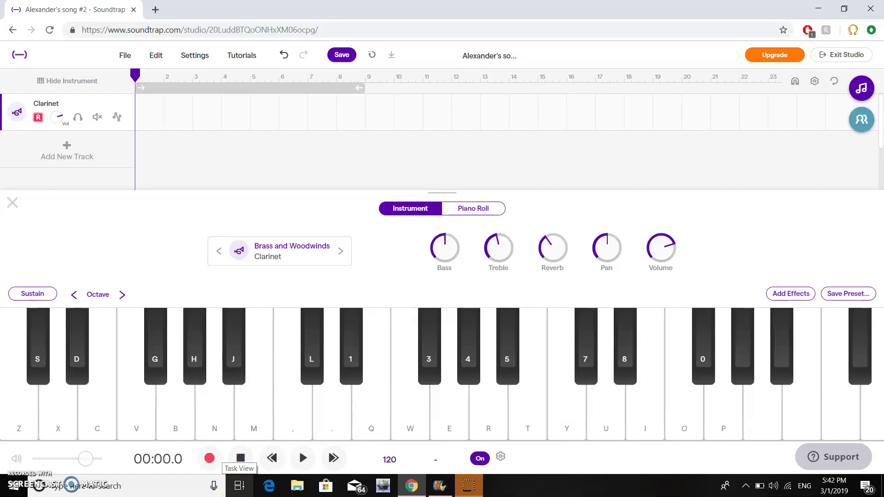
{"action": "key", "text": "z"}
{"action": "key", "text": "z"}
{"action": "key", "text": "z"}
{"action": "key", "text": "s"}
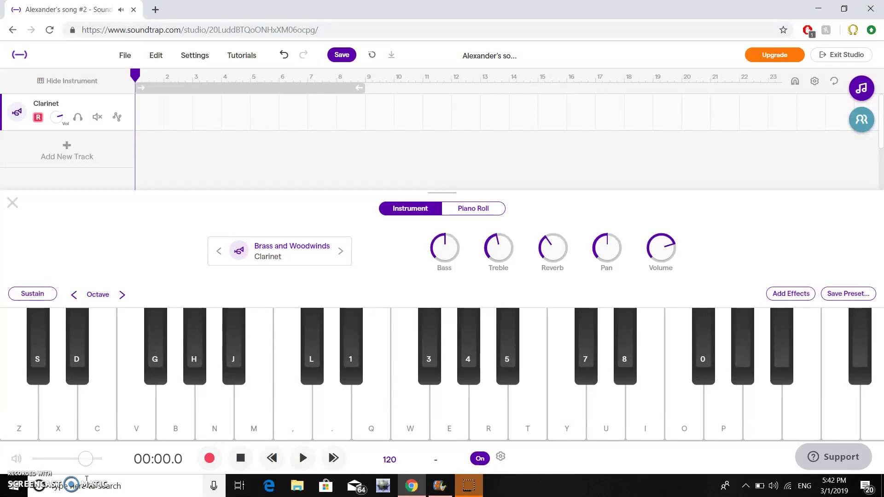
{"action": "left_click", "coordinate": [78, 392]}
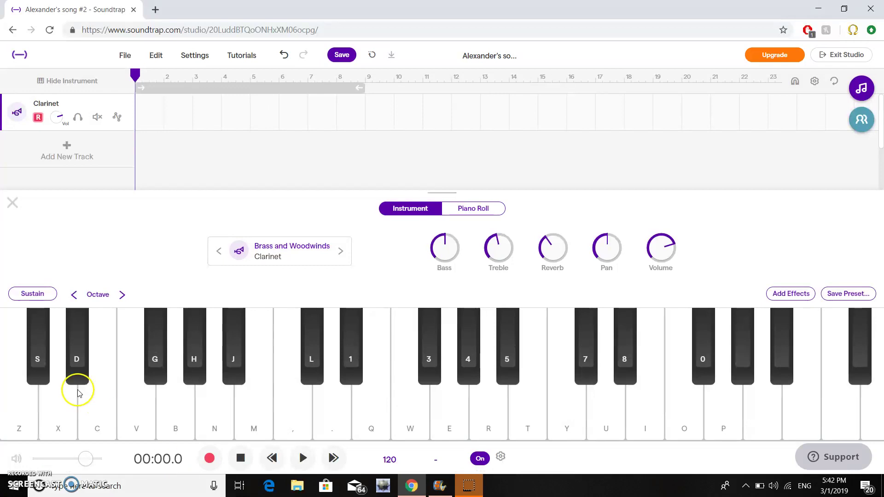
{"action": "key", "text": "z"}
{"action": "key", "text": "s"}
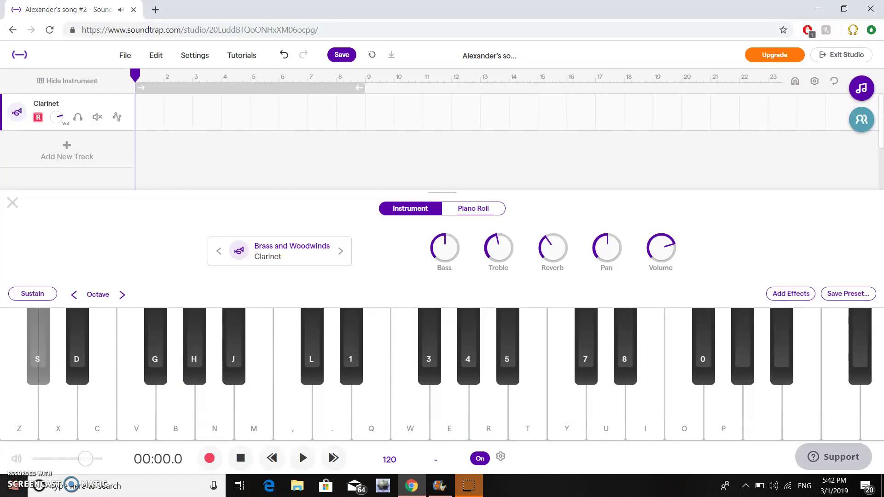
{"action": "key", "text": "z"}
{"action": "key", "text": "x"}
{"action": "key", "text": "s"}
{"action": "key", "text": "d"}
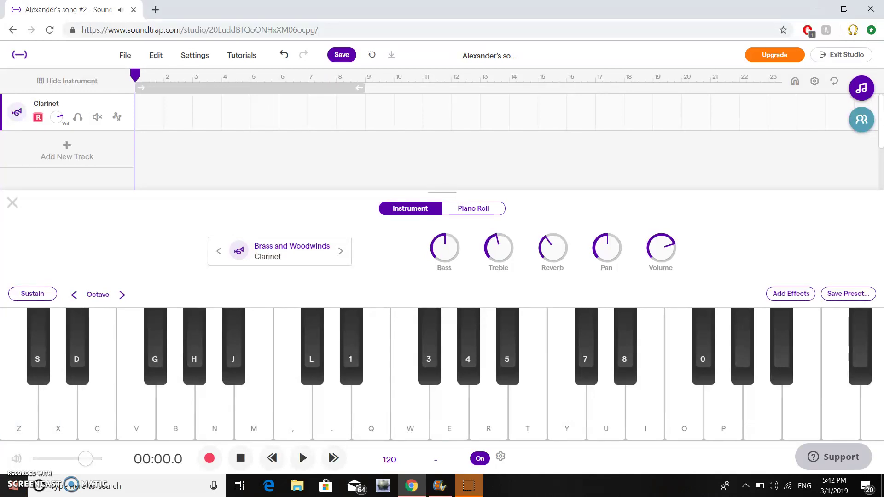
{"action": "key", "text": "x"}
{"action": "key", "text": "x"}
{"action": "key", "text": "c"}
{"action": "key", "text": "c"}
{"action": "key", "text": "v"}
{"action": "key", "text": "c"}
{"action": "key", "text": "c"}
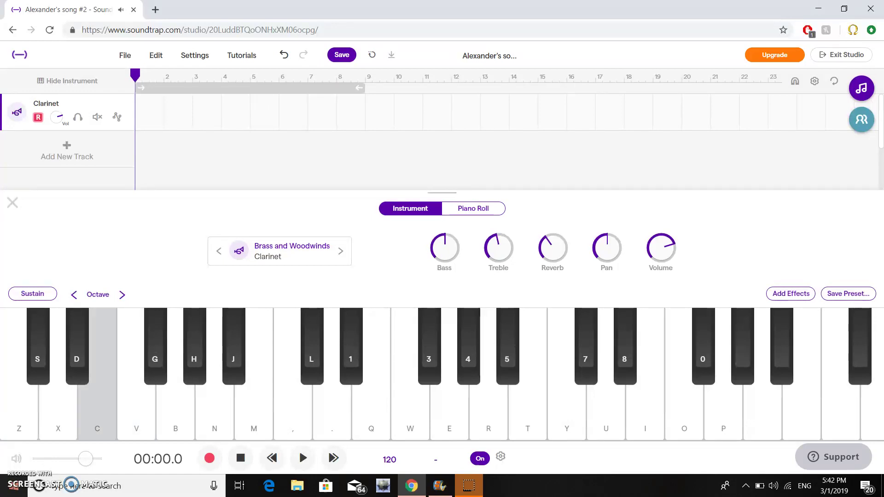
{"action": "key", "text": "c"}
{"action": "key", "text": "v"}
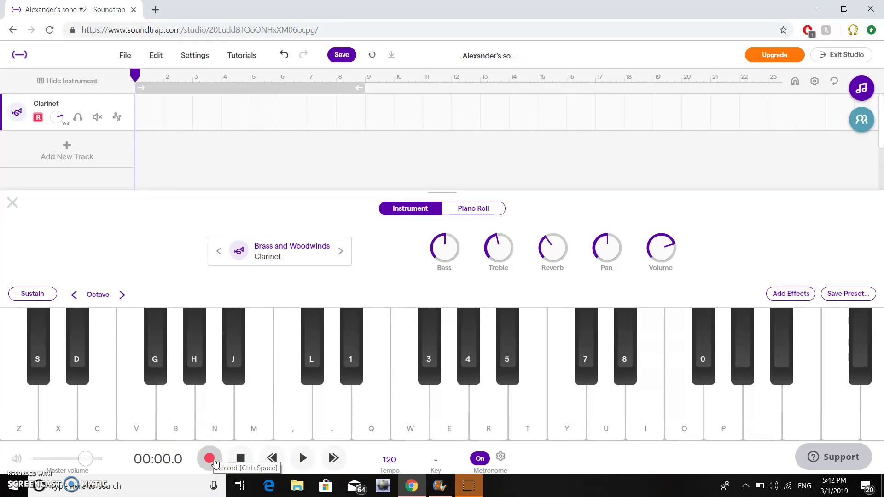
Step: Record an 8-second clarinet melody on keys X-C-V-B-N-B-V-C-X, then stop recording
{"action": "left_click", "coordinate": [215, 462]}
{"action": "left_click", "coordinate": [362, 368]}
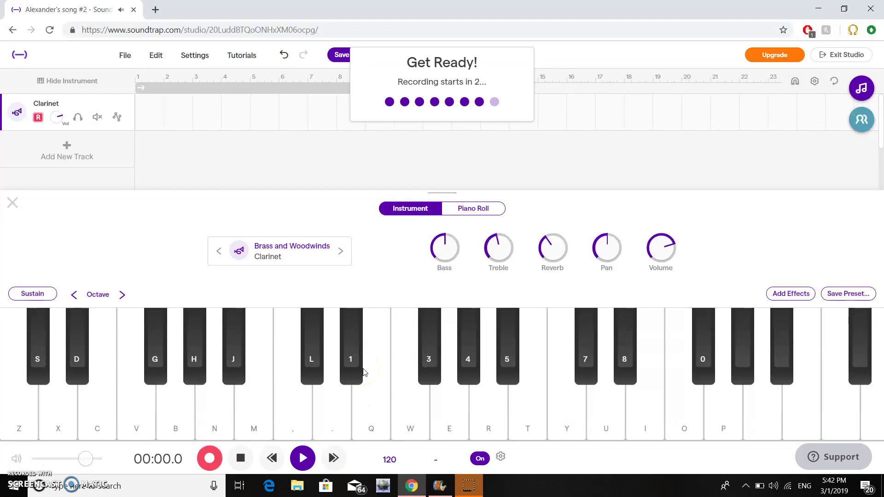
{"action": "key", "text": "x"}
{"action": "key", "text": "c"}
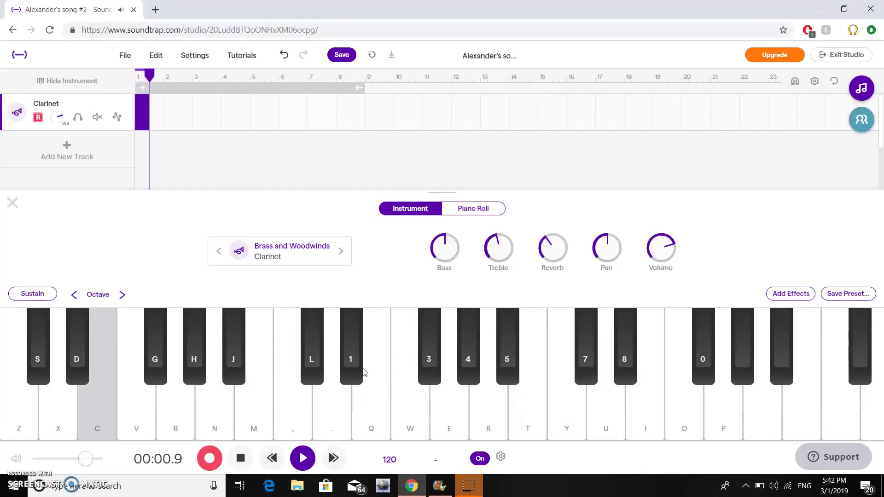
{"action": "key", "text": "v"}
{"action": "key", "text": "b"}
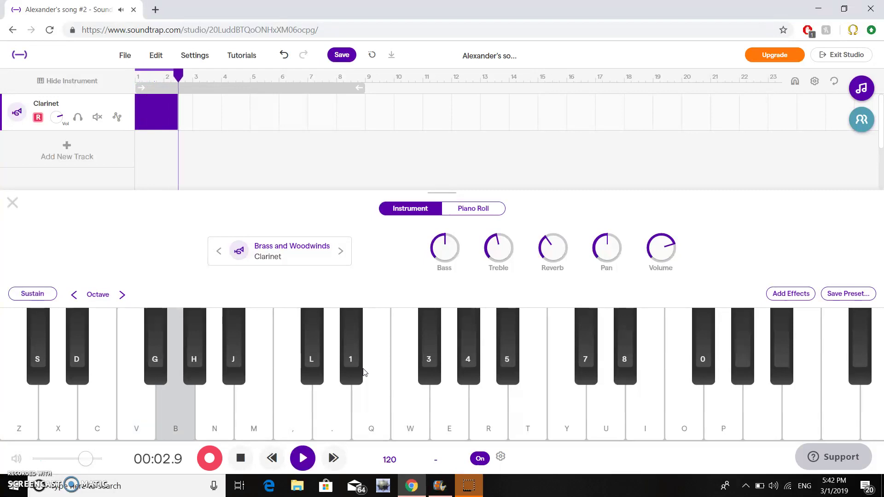
{"action": "key", "text": "n"}
{"action": "key", "text": "b"}
{"action": "key", "text": "v"}
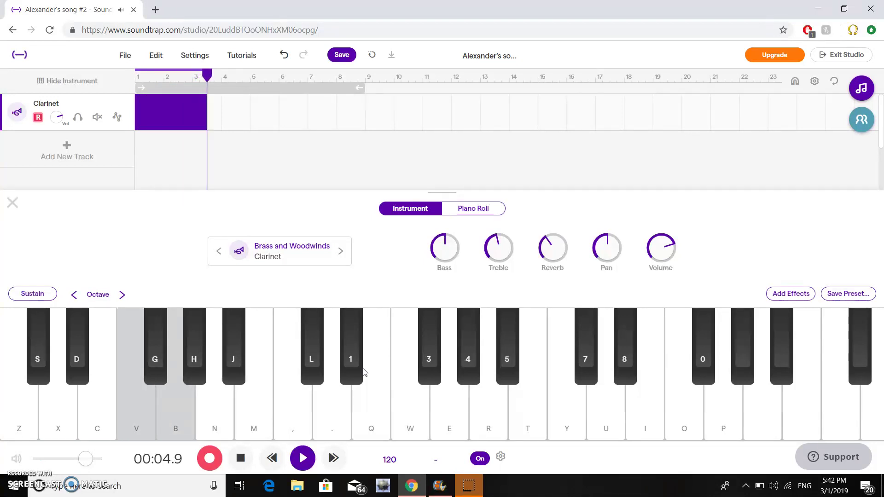
{"action": "key", "text": "c"}
{"action": "key", "text": "x"}
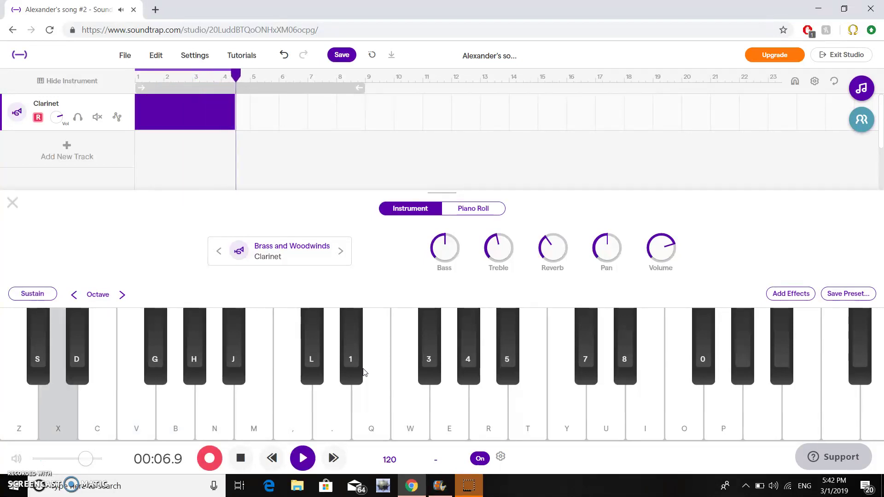
{"action": "key", "text": "space"}
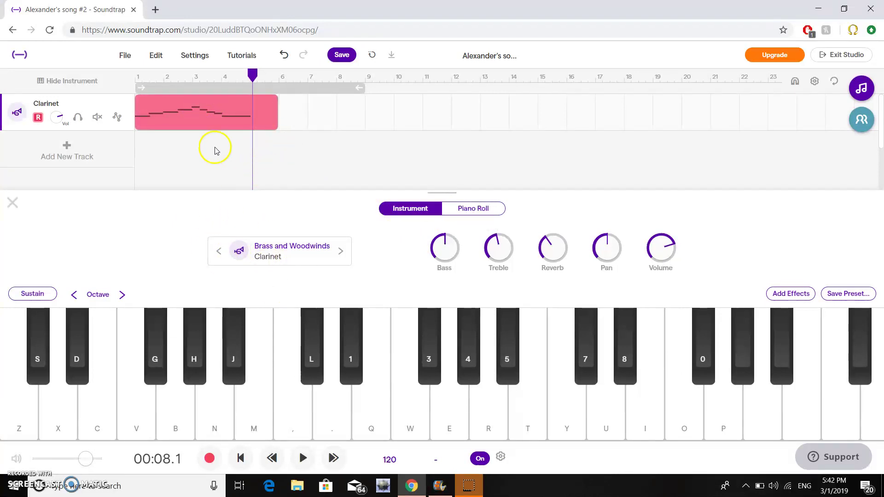
Step: Add a second Brass & Woodwinds track and step its instrument back to Tuba
{"action": "left_click", "coordinate": [88, 160]}
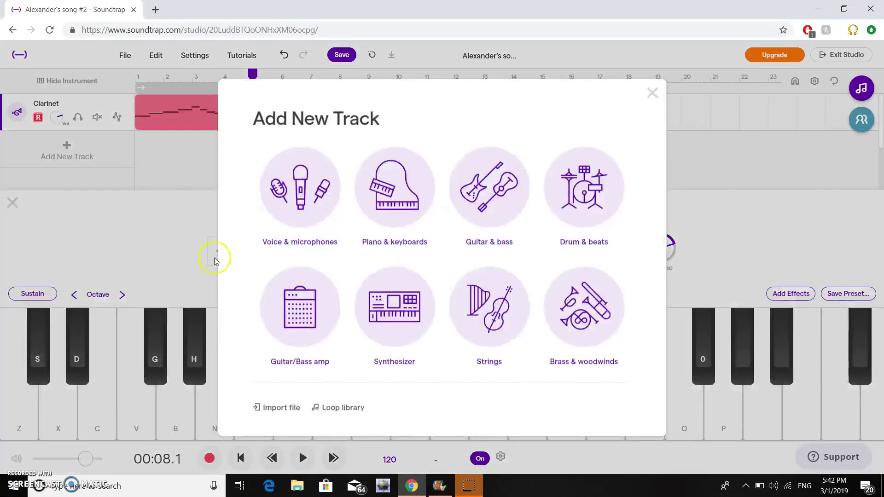
{"action": "left_click", "coordinate": [579, 326]}
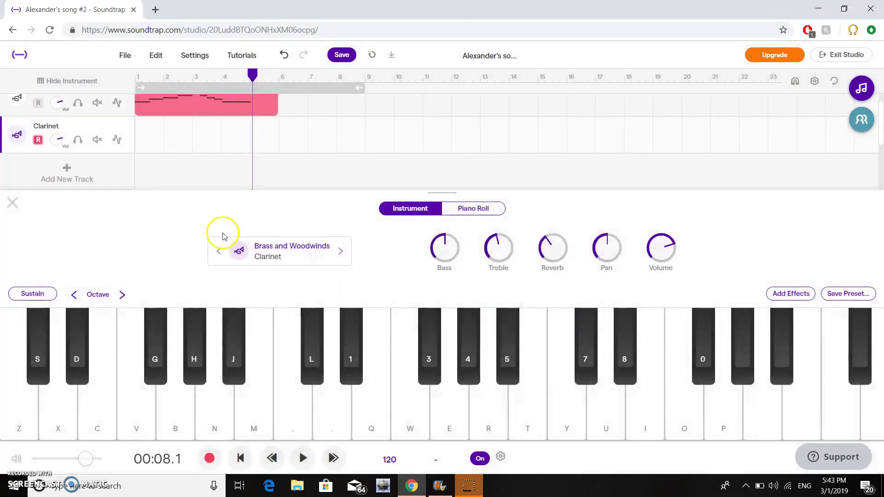
{"action": "left_click", "coordinate": [218, 253]}
{"action": "left_click", "coordinate": [220, 256]}
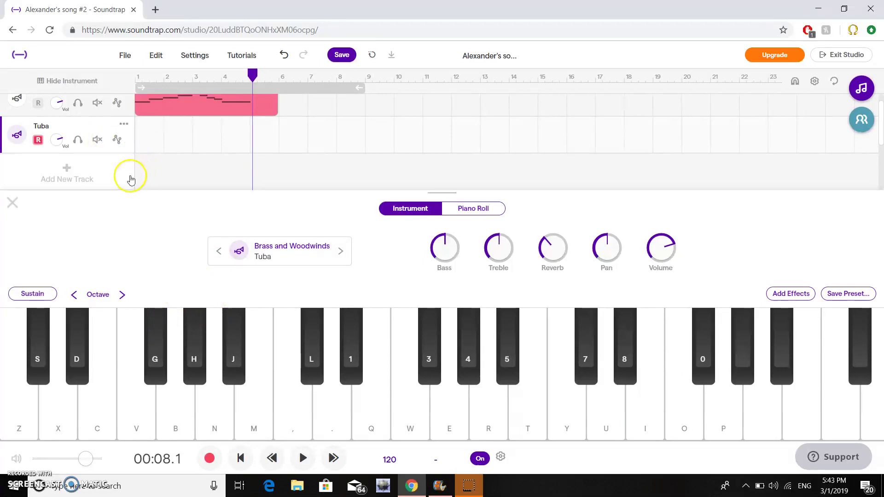
{"action": "left_click", "coordinate": [127, 174]}
Step: Rewind the playhead to the song start and preview tuba bass notes with the computer keys
{"action": "left_click", "coordinate": [205, 173]}
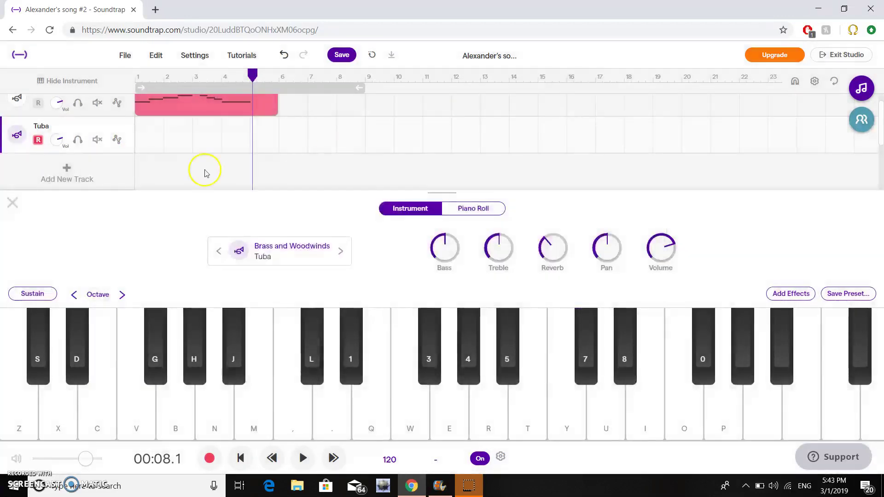
{"action": "left_click", "coordinate": [135, 184]}
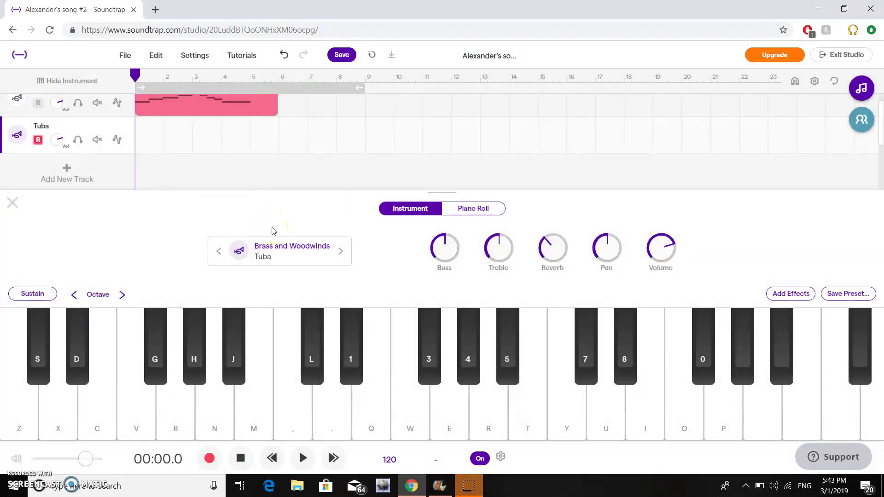
{"action": "key", "text": "5"}
{"action": "left_click", "coordinate": [356, 386]}
{"action": "key", "text": "r"}
{"action": "key", "text": "t"}
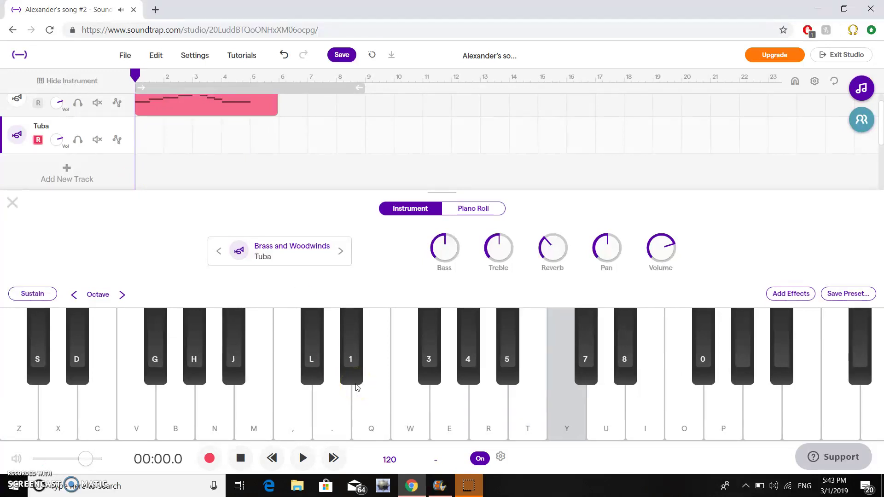
{"action": "key", "text": "q"}
{"action": "key", "text": "w"}
{"action": "key", "text": "e"}
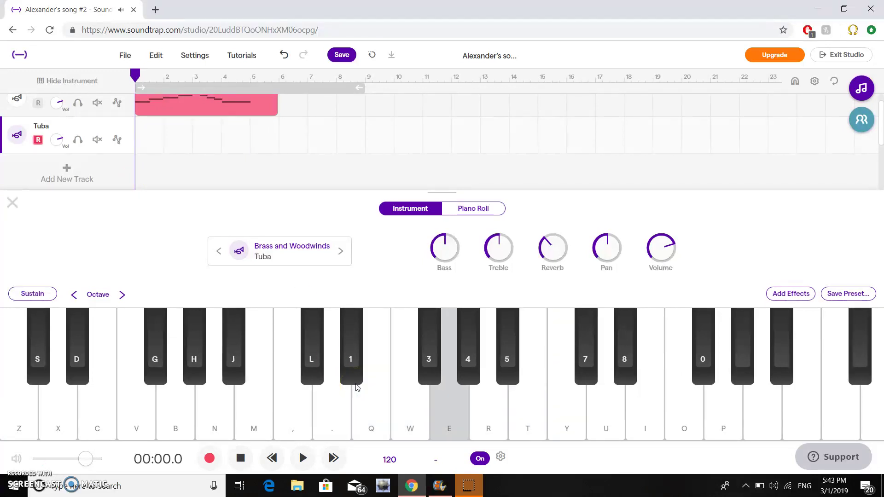
{"action": "key", "text": "q"}
{"action": "key", "text": "w"}
{"action": "key", "text": "e"}
{"action": "key", "text": "period"}
{"action": "key", "text": "q"}
{"action": "key", "text": "w"}
{"action": "key", "text": "e"}
{"action": "key", "text": "r"}
{"action": "key", "text": "t"}
{"action": "key", "text": "y"}
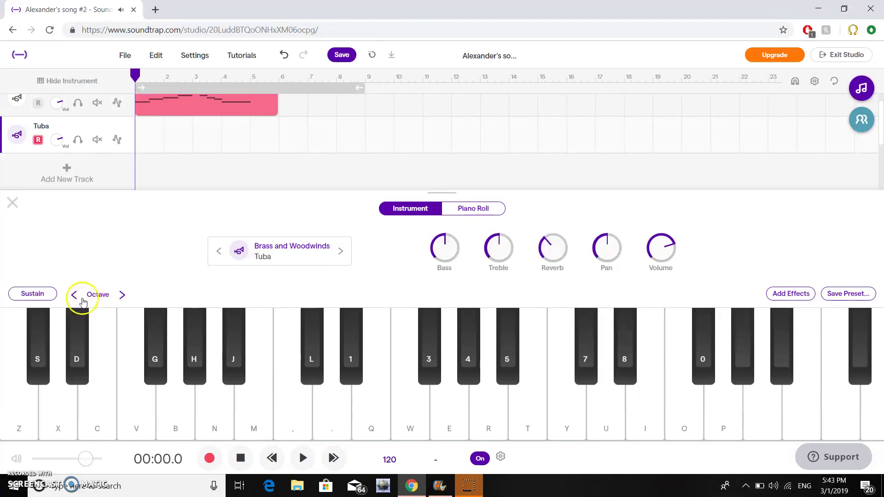
{"action": "key", "text": "r"}
{"action": "key", "text": "t"}
{"action": "key", "text": "y"}
{"action": "key", "text": "u"}
{"action": "key", "text": "y"}
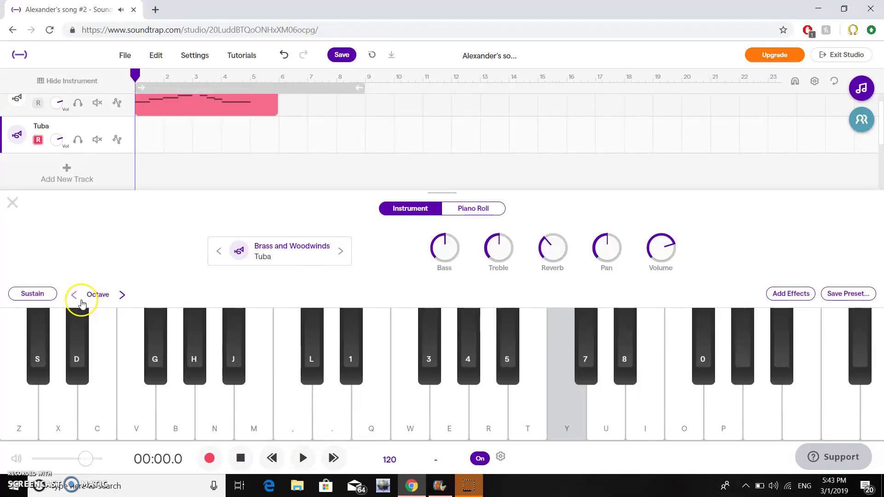
Step: Lower the keyboard octave, rehearse the bass line, and start recording on the Tuba track
{"action": "left_click", "coordinate": [79, 295]}
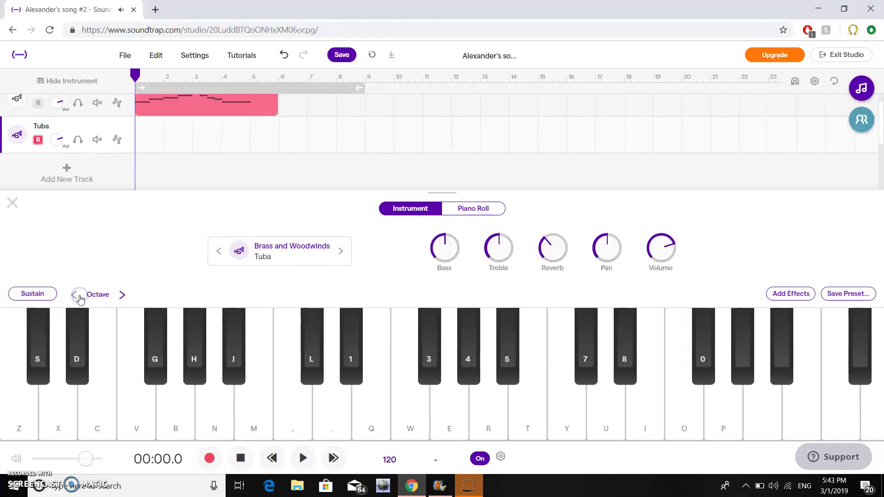
{"action": "left_click", "coordinate": [79, 299]}
{"action": "key", "text": "r"}
{"action": "key", "text": "t"}
{"action": "key", "text": "y"}
{"action": "key", "text": "t"}
{"action": "key", "text": "y"}
{"action": "key", "text": "u"}
{"action": "key", "text": "t"}
{"action": "key", "text": "y"}
{"action": "key", "text": "r"}
{"action": "key", "text": "t"}
{"action": "key", "text": "e"}
{"action": "key", "text": "w"}
{"action": "key", "text": "q"}
{"action": "key", "text": "period"}
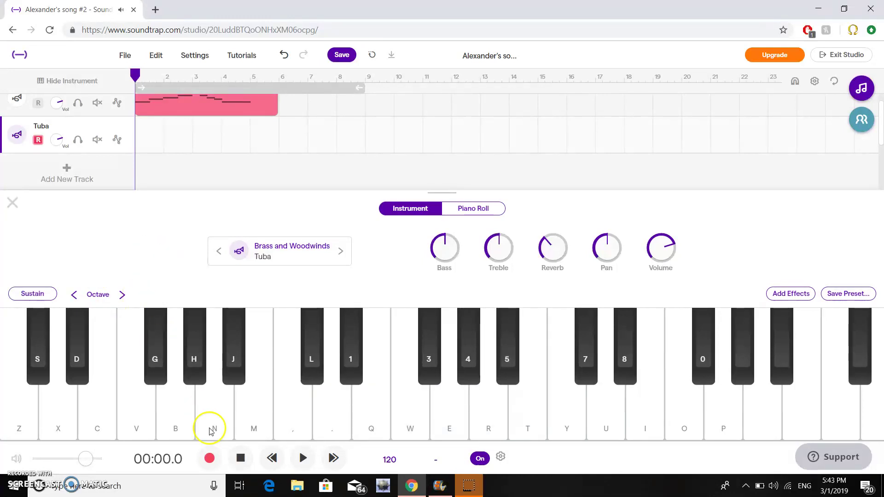
{"action": "left_click", "coordinate": [219, 462]}
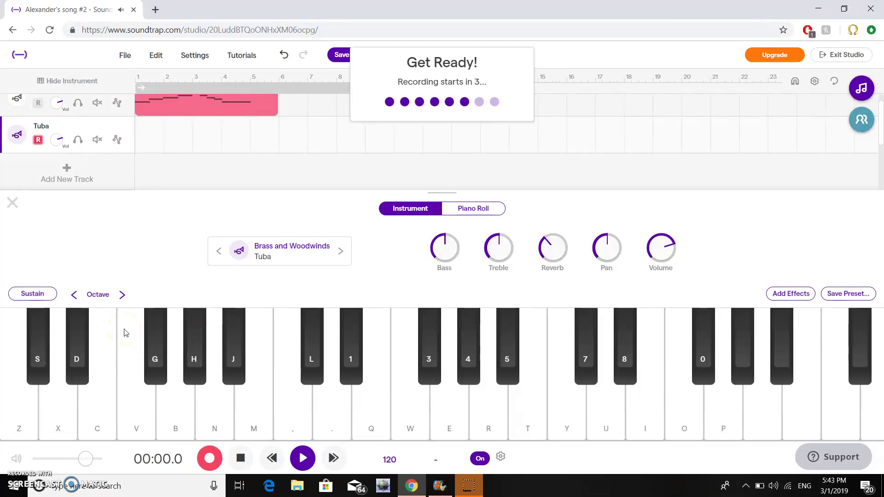
Step: Play the tuba bass notes into the recording, stop it, and deselect the new clip
{"action": "key", "text": "period"}
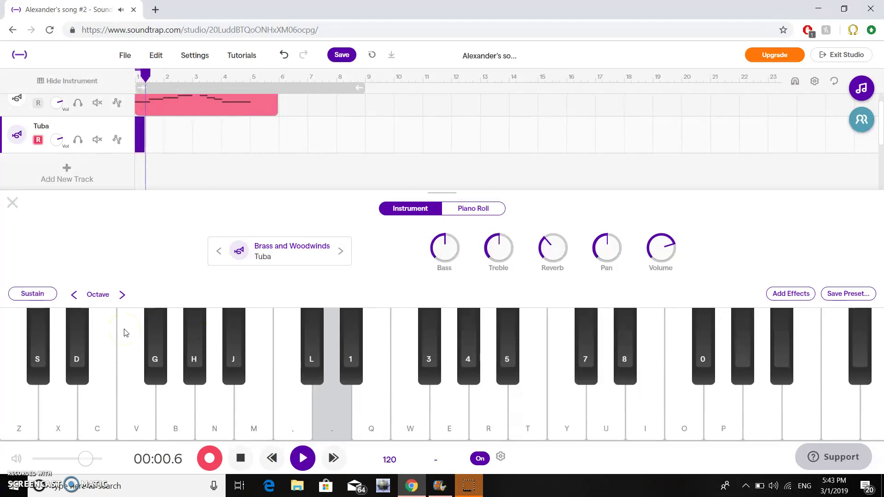
{"action": "key", "text": "comma"}
{"action": "key", "text": "period"}
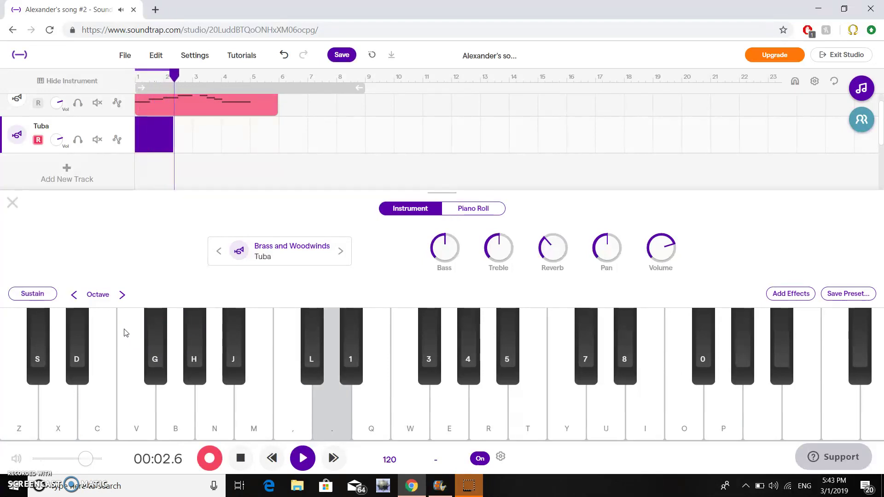
{"action": "key", "text": "l"}
{"action": "key", "text": "comma"}
{"action": "key", "text": "period"}
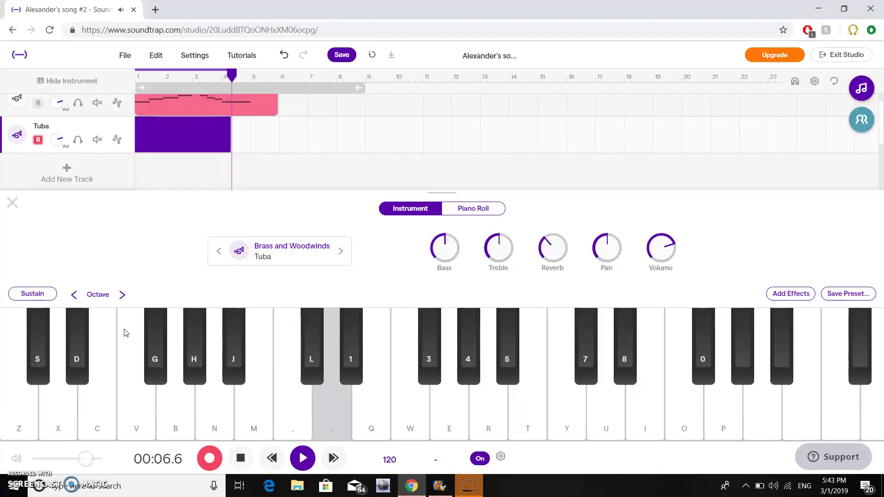
{"action": "key", "text": "space"}
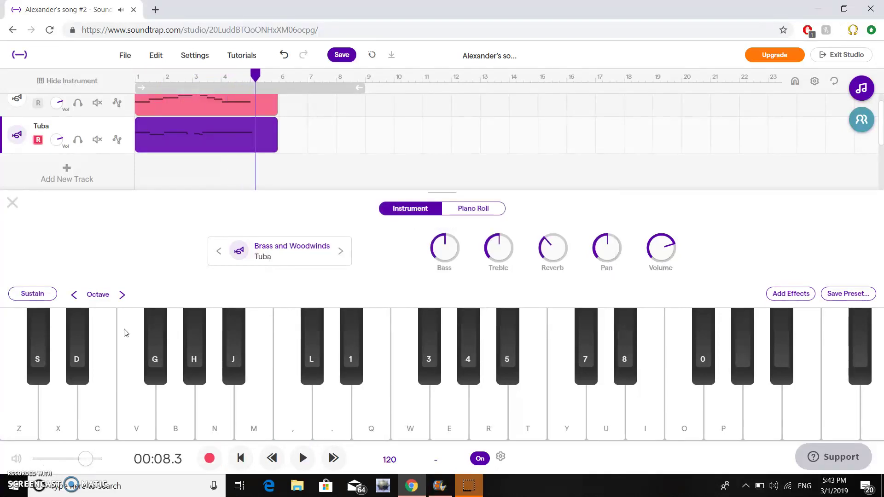
{"action": "left_click", "coordinate": [189, 166]}
{"action": "left_click", "coordinate": [428, 233]}
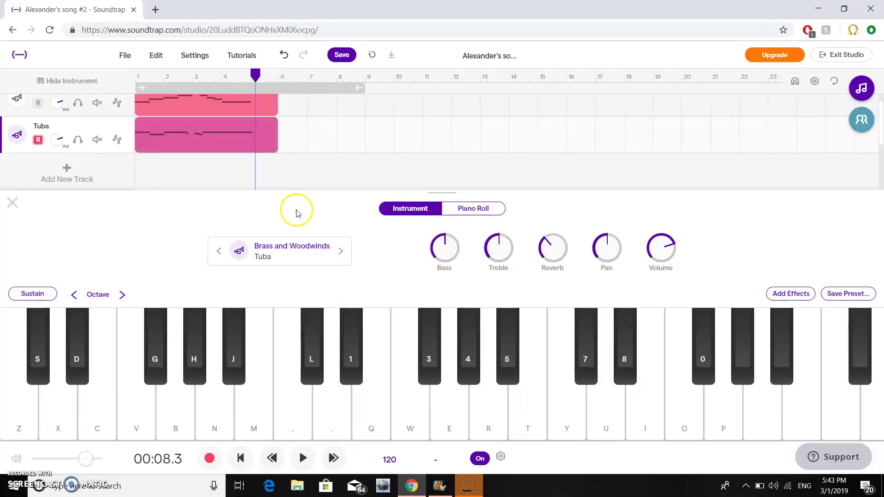
Step: In the piano roll, delete the three short low tuba notes and draw a C1 note filling the gap
{"action": "left_click", "coordinate": [482, 215]}
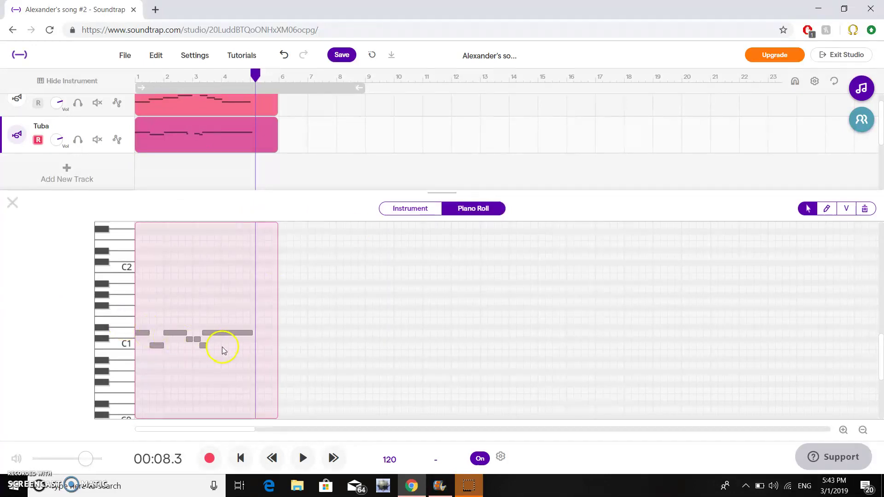
{"action": "left_click", "coordinate": [204, 346]}
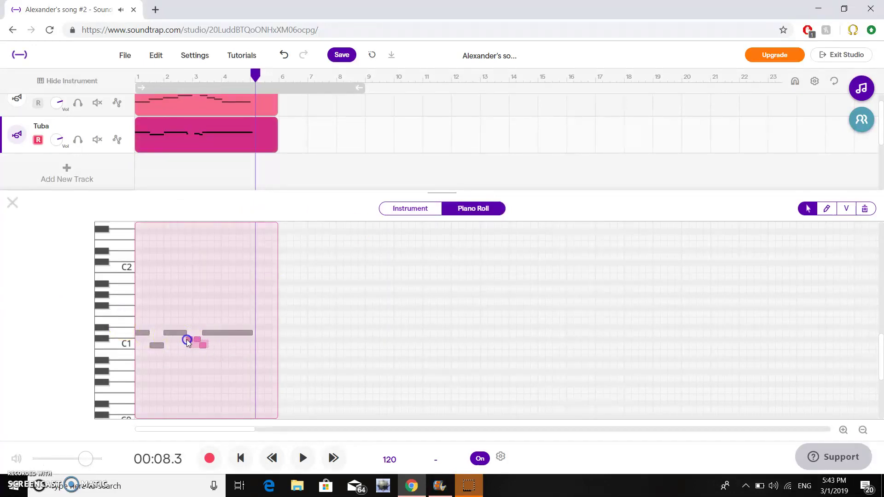
{"action": "key", "text": "Delete"}
{"action": "left_click", "coordinate": [188, 345]}
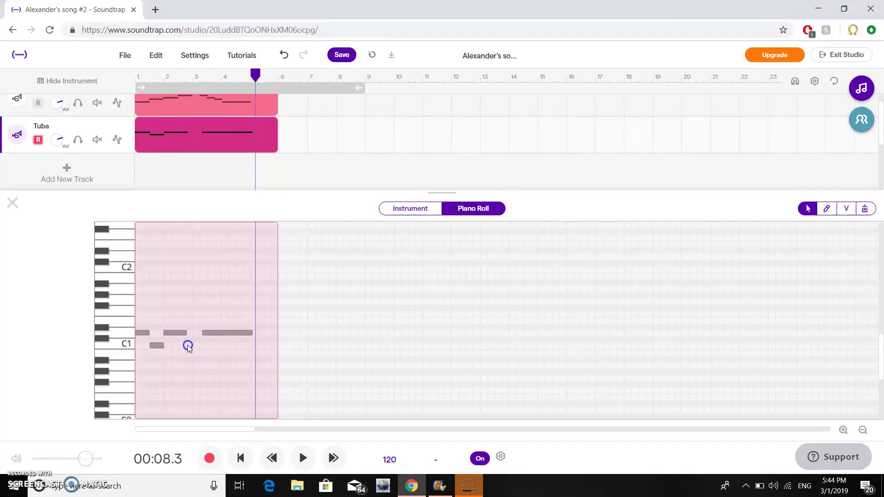
{"action": "left_click_drag", "start_coordinate": [215, 346], "coordinate": [199, 346]}
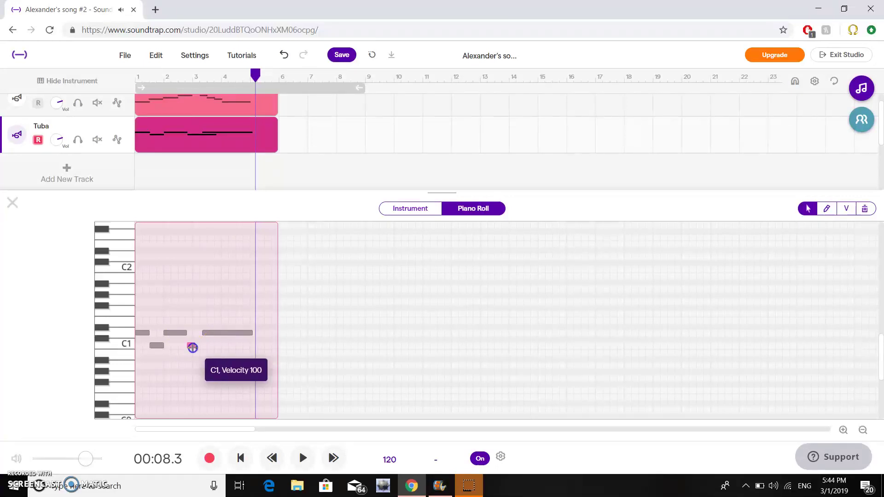
Step: Play back the edited bass line from the song start, then stop playback
{"action": "key", "text": "space"}
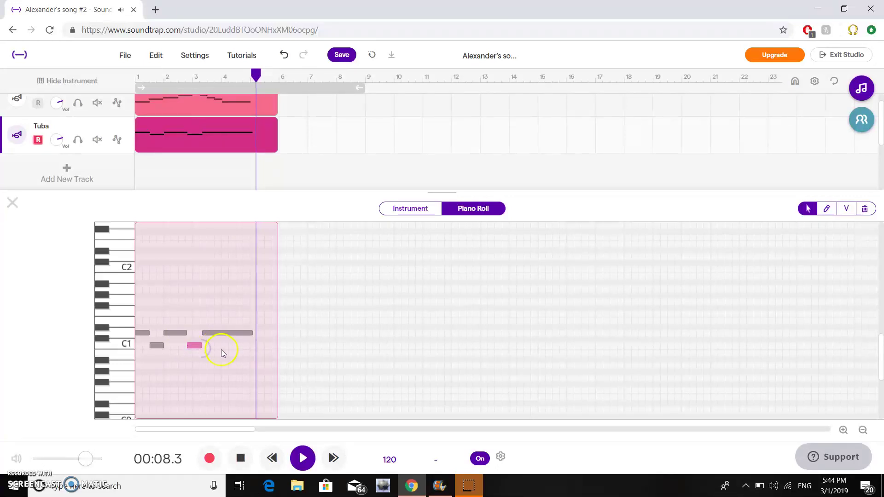
{"action": "left_click", "coordinate": [273, 458]}
{"action": "left_click", "coordinate": [273, 458]}
{"action": "left_click", "coordinate": [273, 458]}
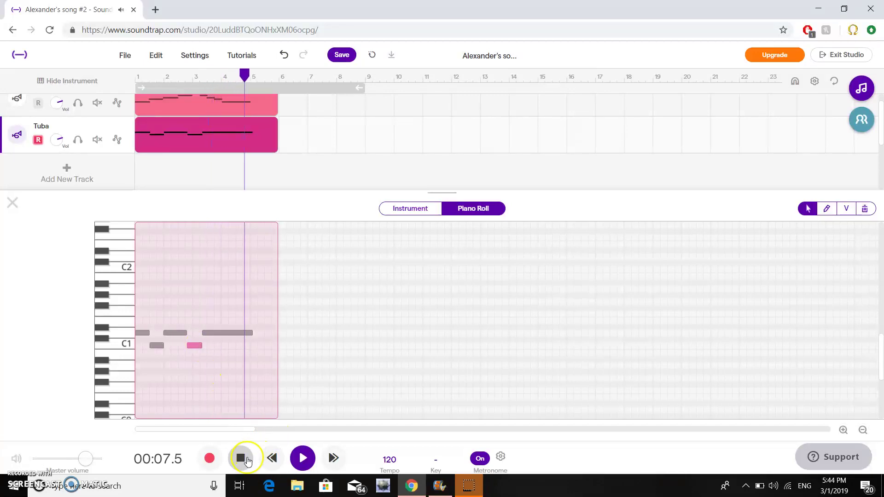
{"action": "left_click", "coordinate": [241, 458]}
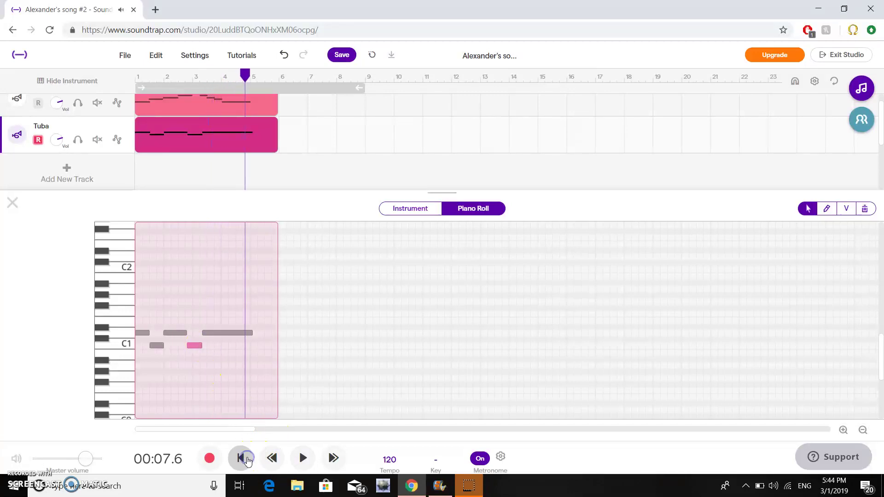
Step: Close the piano roll, set the playhead to 00:06.5, and open then close the loop library
{"action": "left_click", "coordinate": [12, 203]}
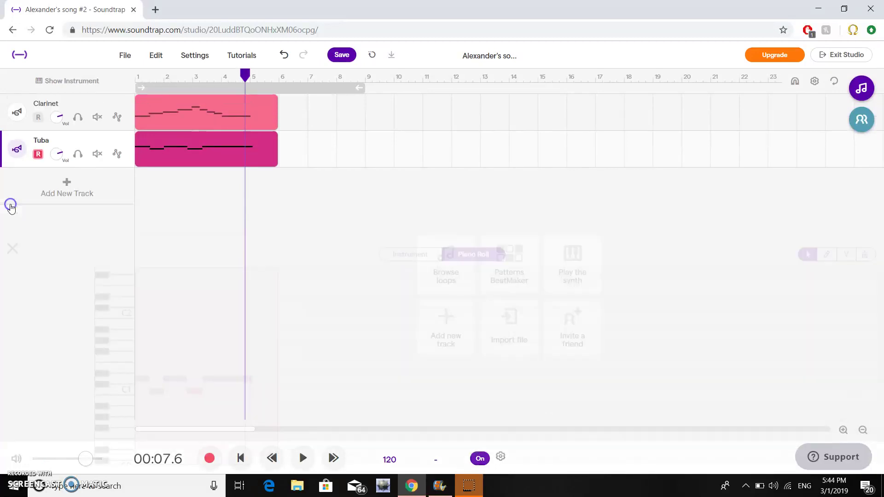
{"action": "left_click", "coordinate": [229, 290]}
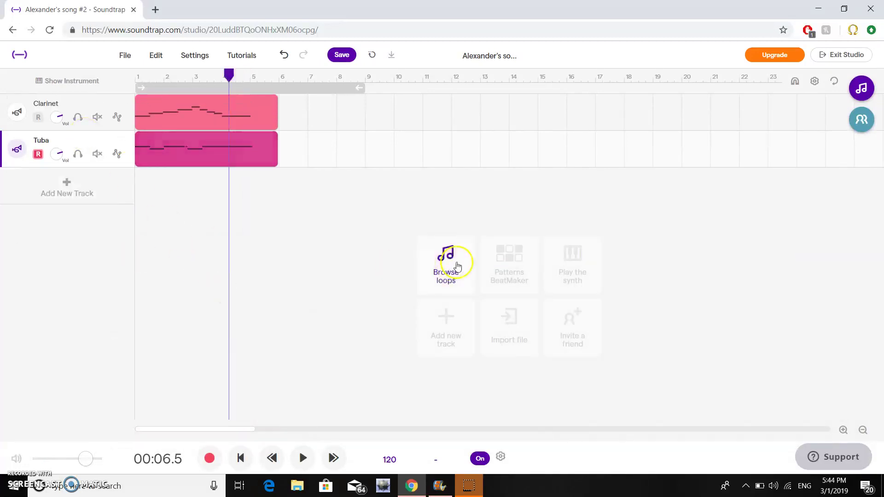
{"action": "left_click", "coordinate": [455, 263]}
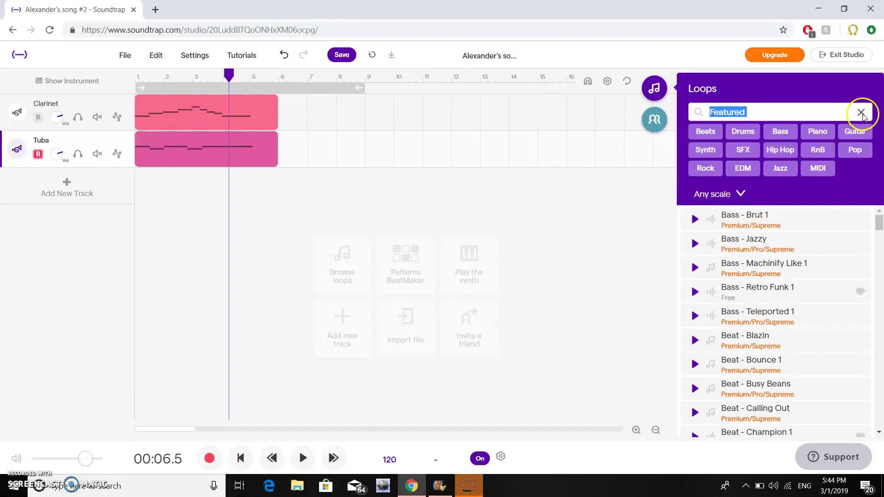
{"action": "left_click", "coordinate": [655, 86]}
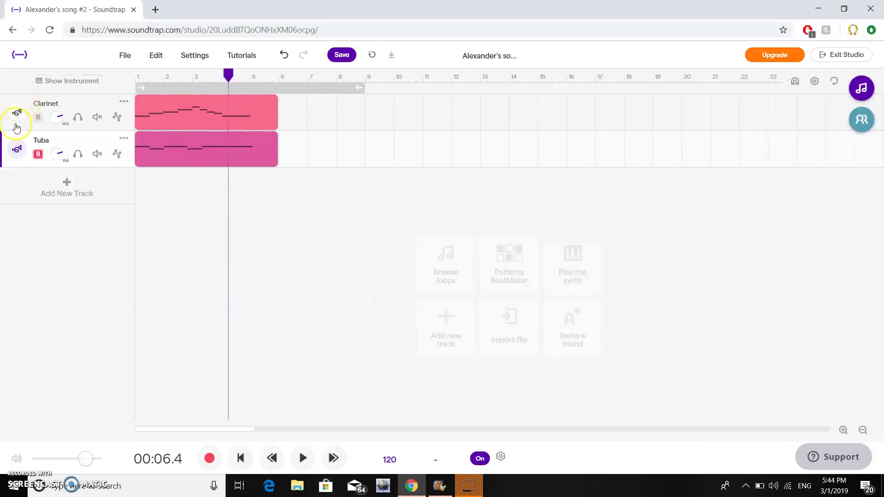
Step: Switch between the Tuba and Clarinet tracks, ending on the Clarinet track's instrument settings
{"action": "left_click", "coordinate": [14, 151]}
{"action": "left_click", "coordinate": [16, 114]}
{"action": "left_click", "coordinate": [15, 149]}
{"action": "left_click", "coordinate": [17, 118]}
{"action": "left_click", "coordinate": [15, 148]}
{"action": "left_click", "coordinate": [16, 114]}
{"action": "left_click", "coordinate": [16, 146]}
{"action": "left_click", "coordinate": [17, 114]}
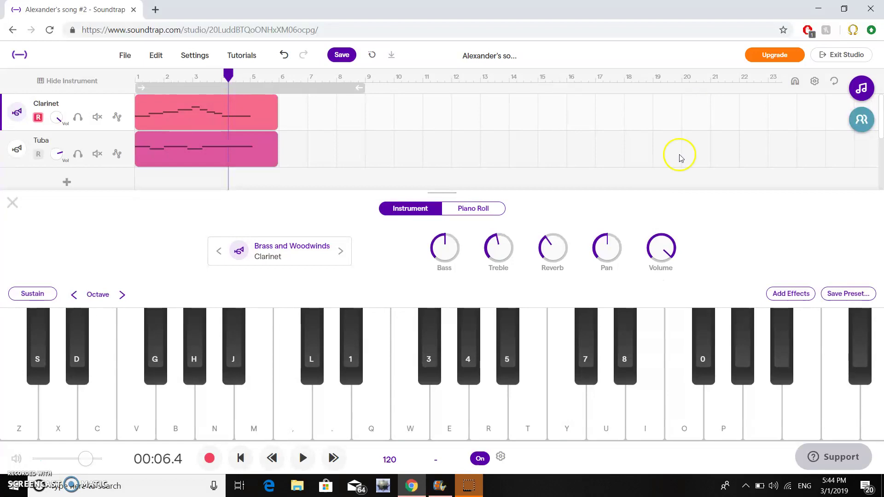
Step: Play test clarinet notes while panning the Clarinet toward the right and adjusting its treble
{"action": "key", "text": "4"}
{"action": "key", "text": "e"}
{"action": "key", "text": "3"}
{"action": "key", "text": "e"}
{"action": "left_click_drag", "start_coordinate": [604, 246], "coordinate": [613, 164]}
{"action": "key", "text": "e"}
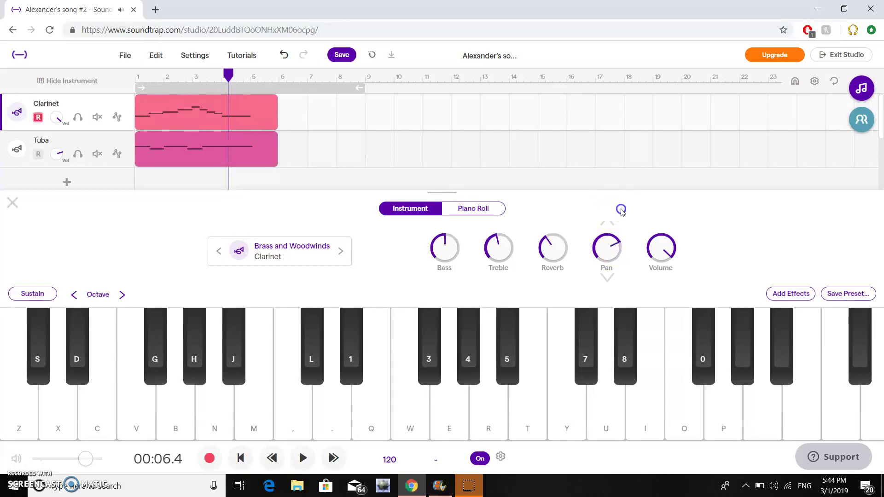
{"action": "key", "text": "e"}
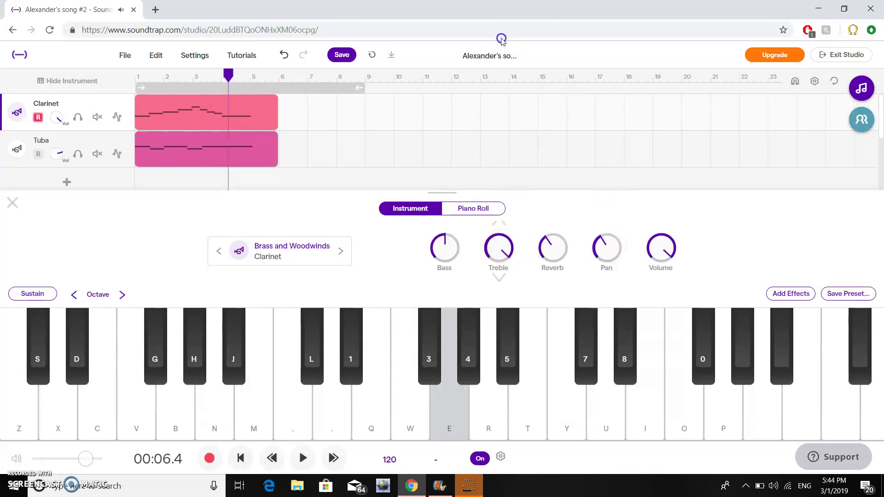
{"action": "left_click", "coordinate": [439, 244]}
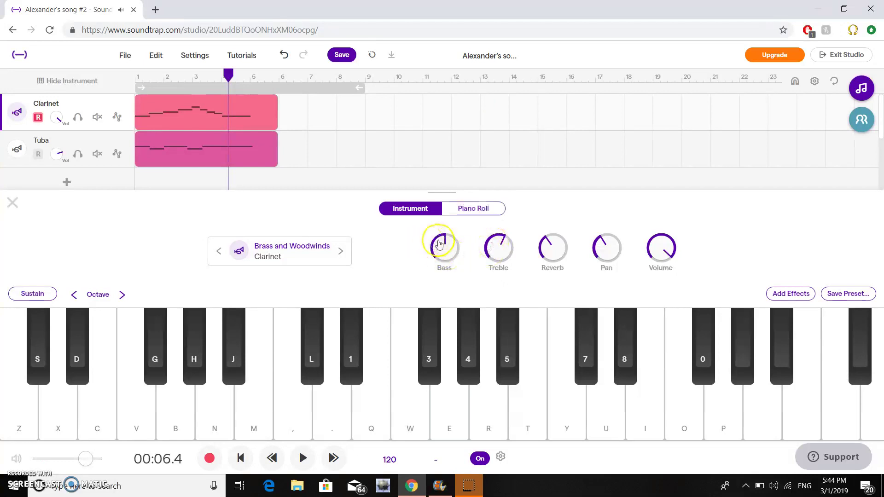